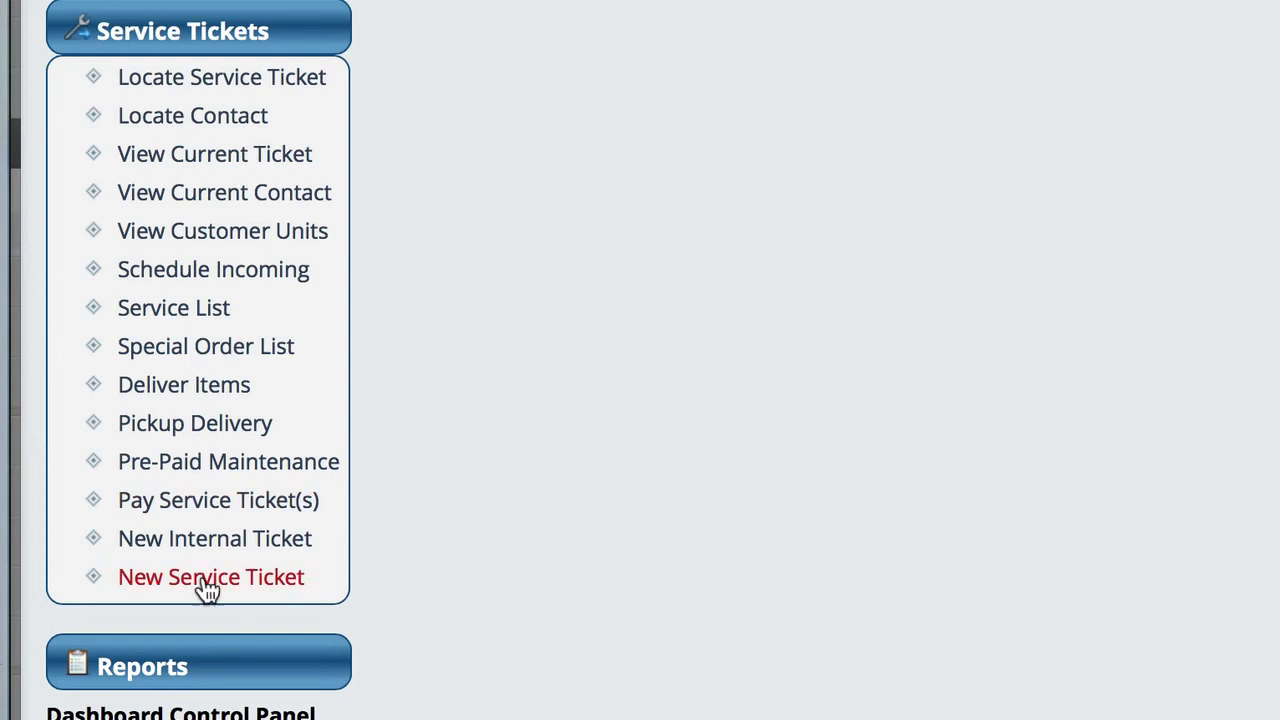
# Start a new service ticket and search the contacts by the customer's last name.
pyautogui.click(205, 579)
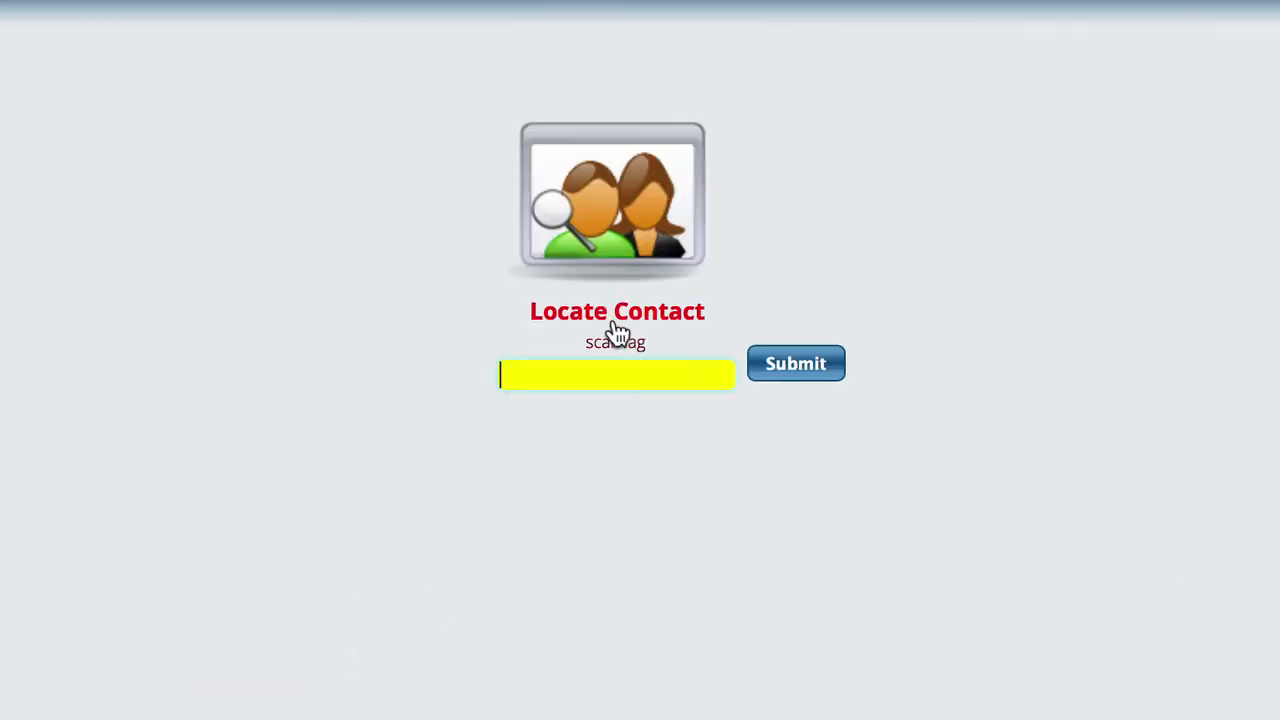
pyautogui.click(629, 216)
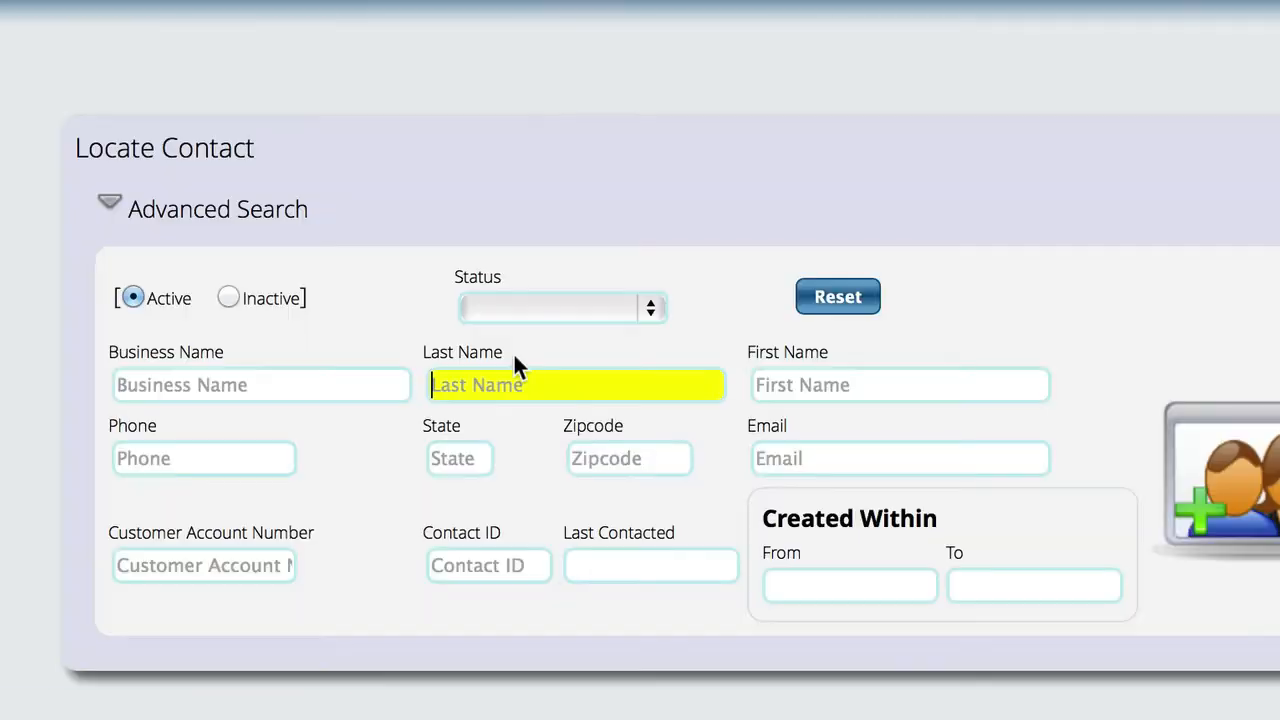
pyautogui.write('smit')
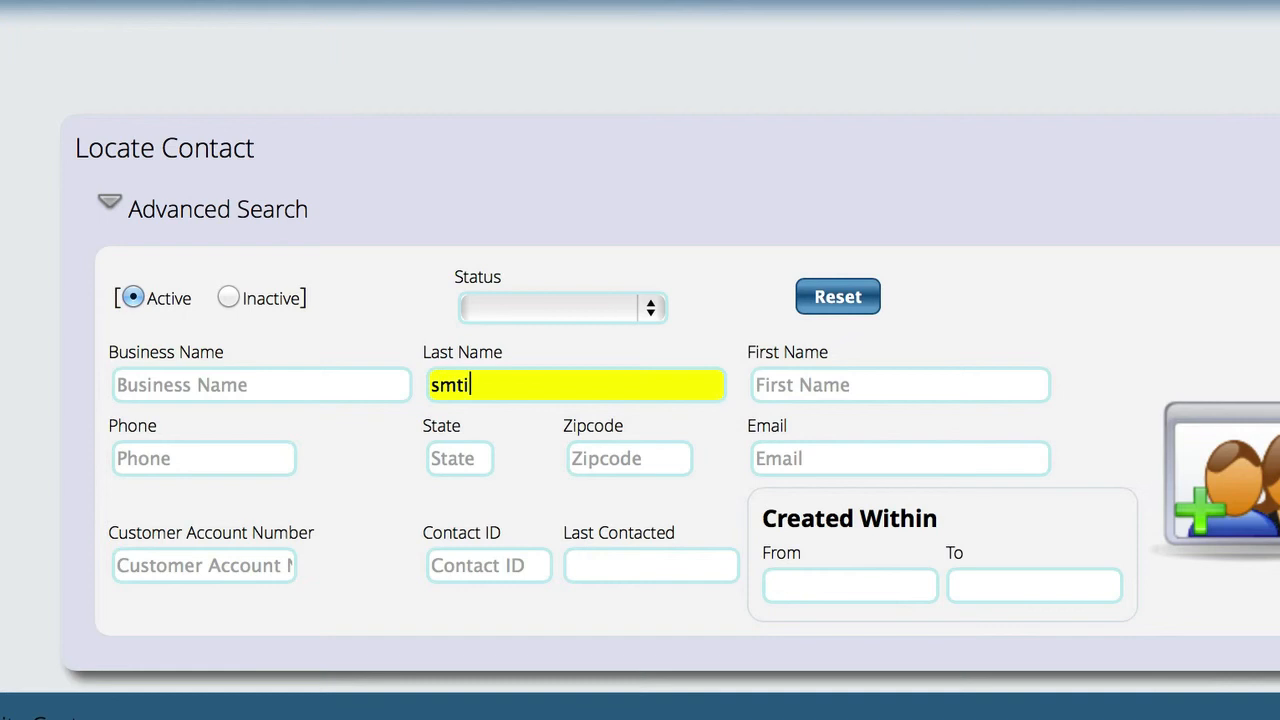
pyautogui.press('BackSpace')
pyautogui.press('BackSpace')
pyautogui.write('ith')
pyautogui.press('Return')
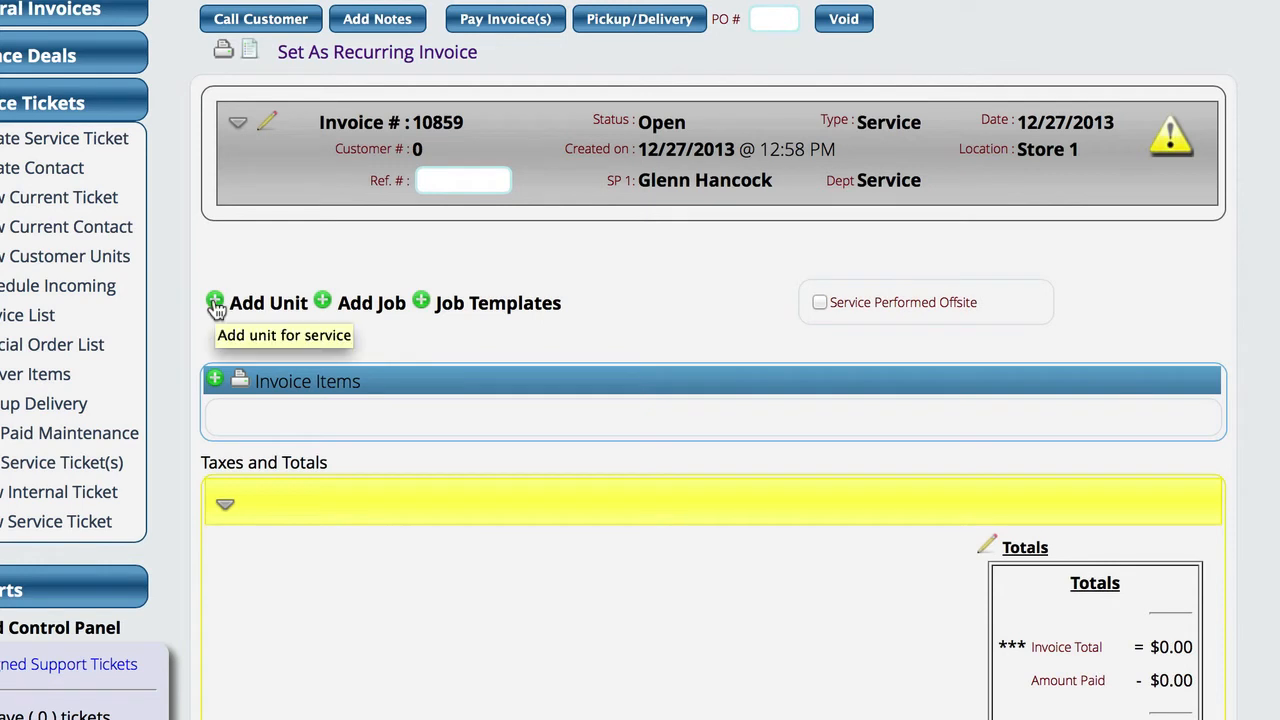
# Add the customer's 2010 TestVendor9 Speed Buggy to the ticket and save a new job titled Tune Up for it.
pyautogui.click(215, 304)
pyautogui.click(546, 373)
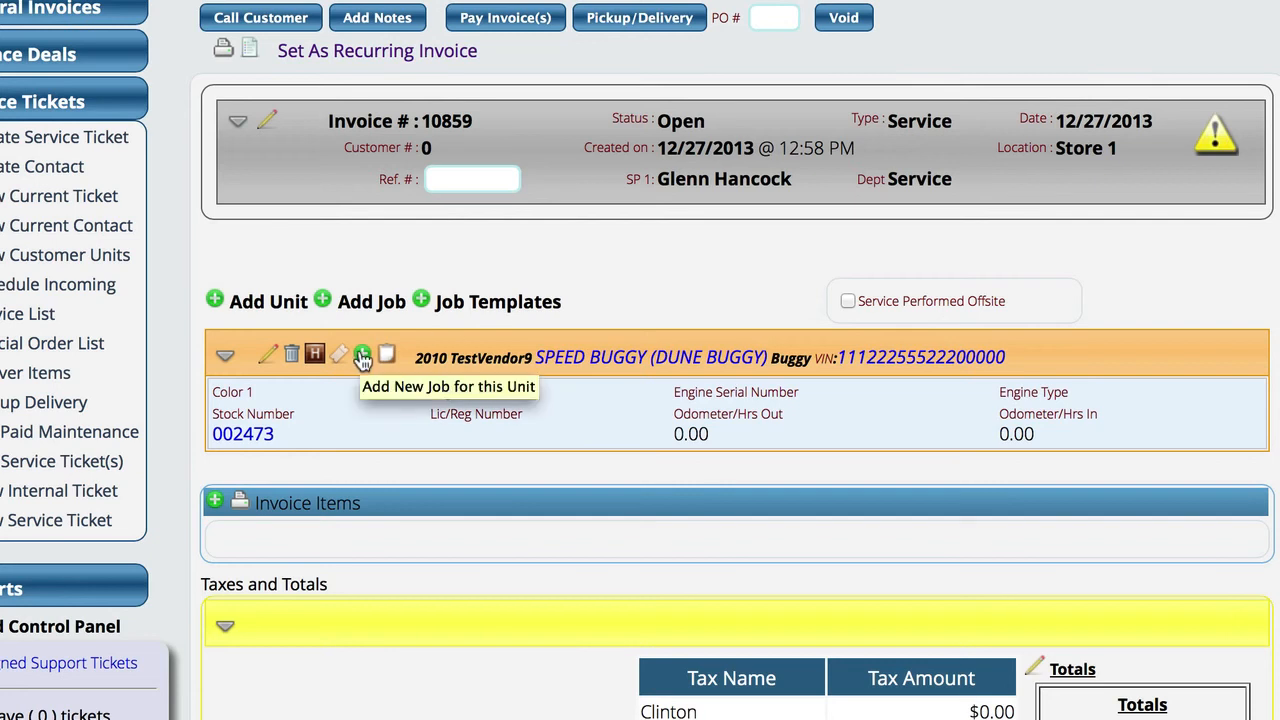
pyautogui.click(363, 356)
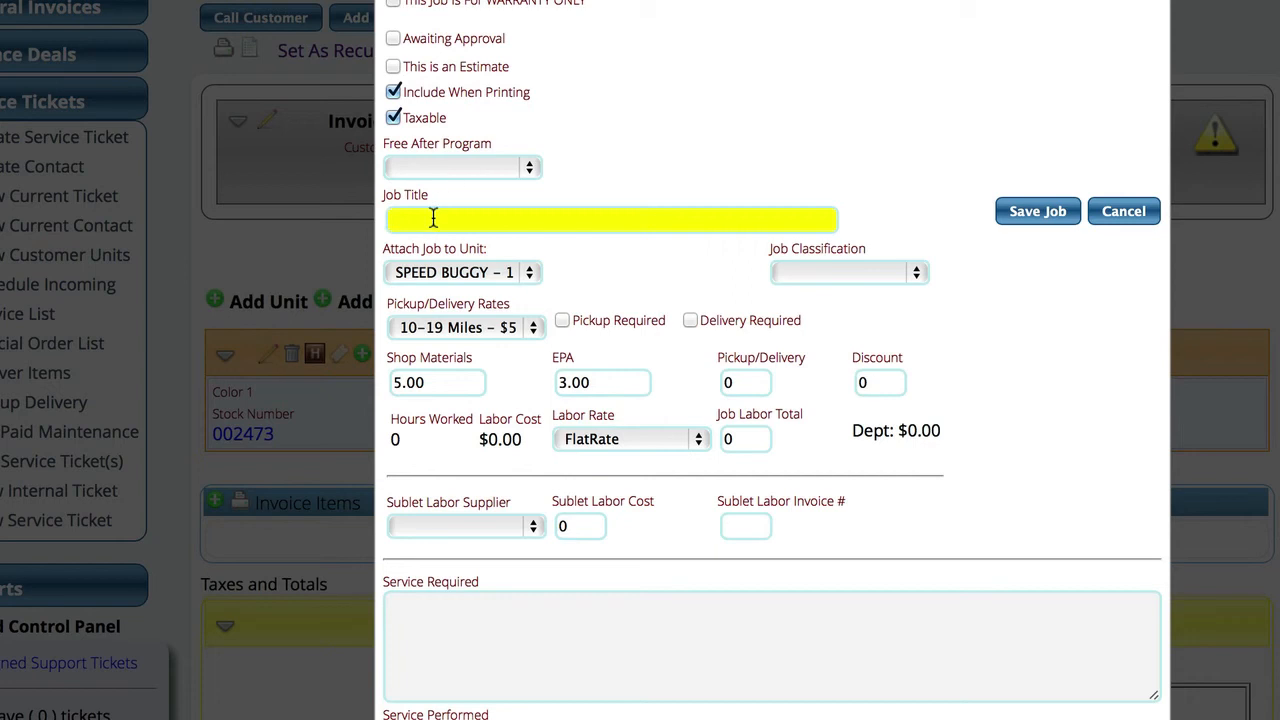
pyautogui.write('Tune Up')
pyautogui.click(575, 663)
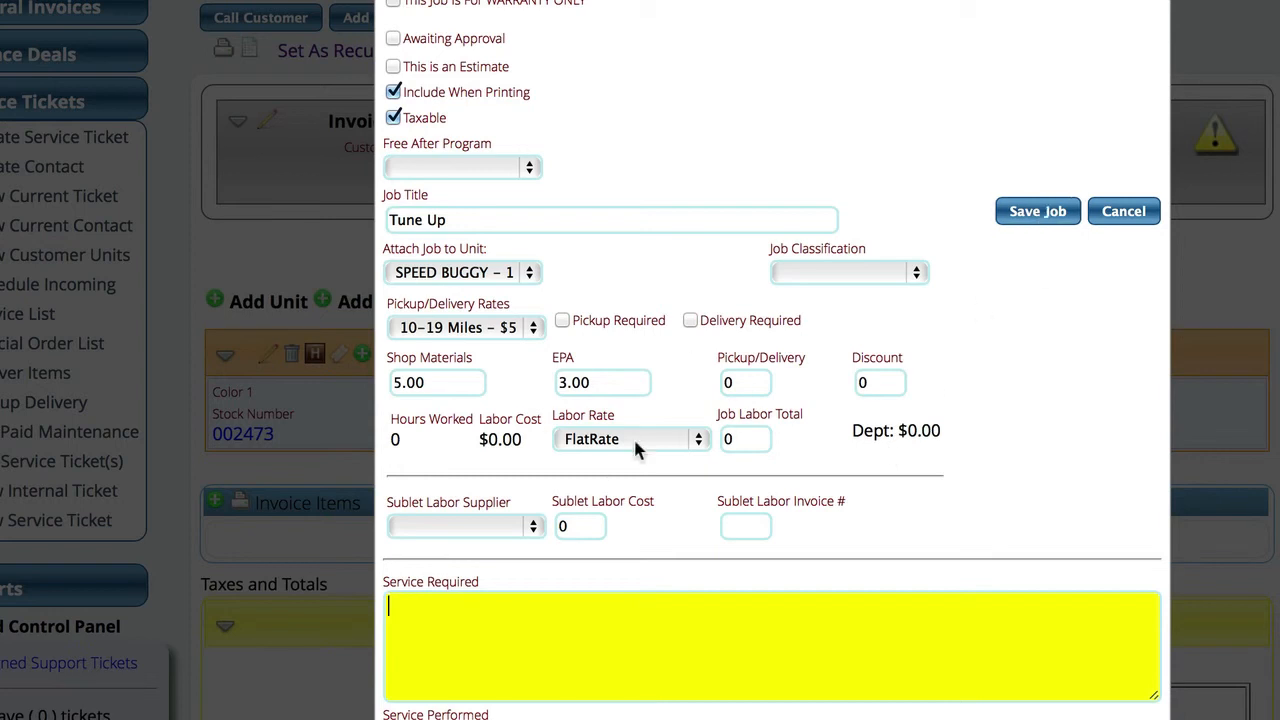
pyautogui.click(1039, 213)
# Open the item search for the Tune Up job.
pyautogui.scroll(-2, 615, 503)
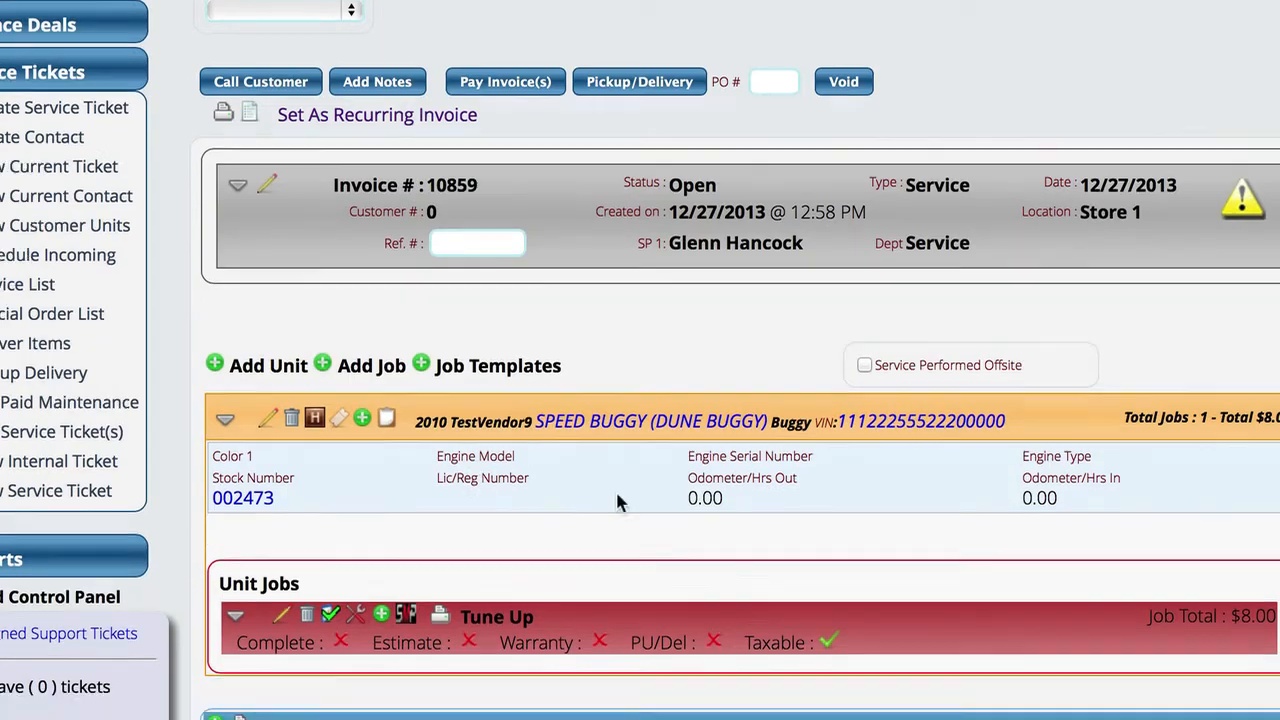
pyautogui.scroll(-3, 615, 500)
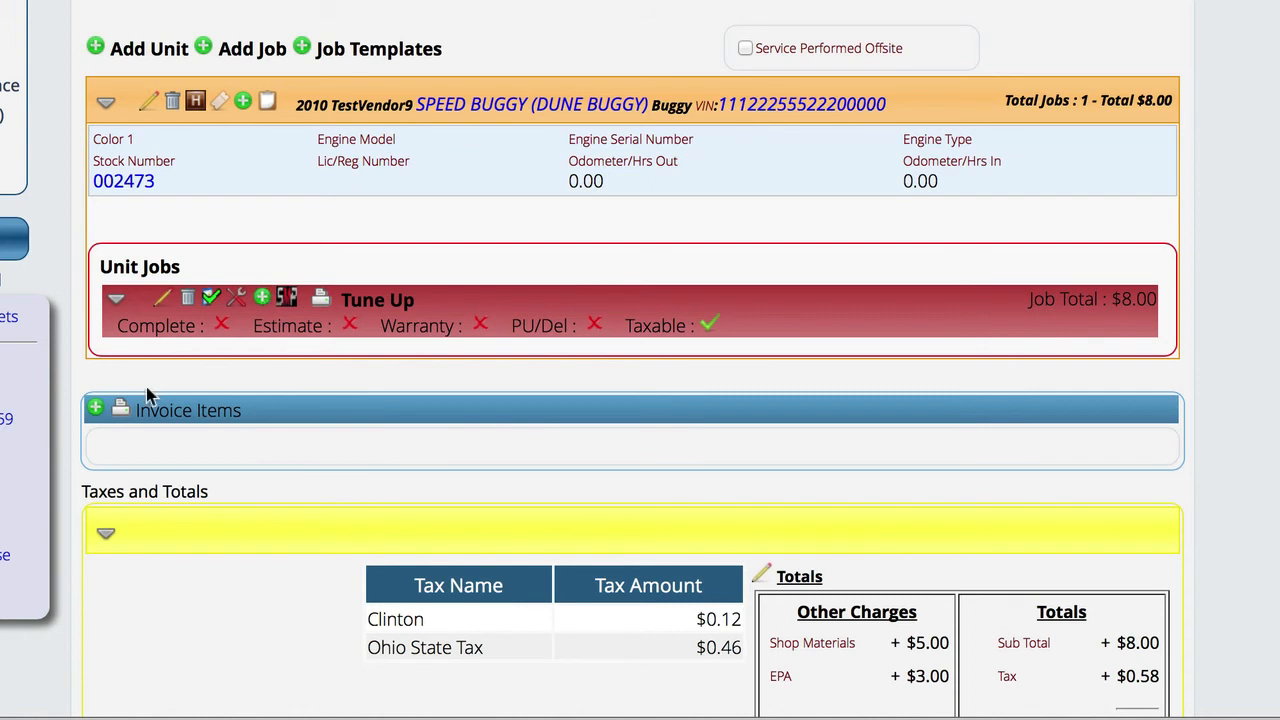
pyautogui.click(263, 301)
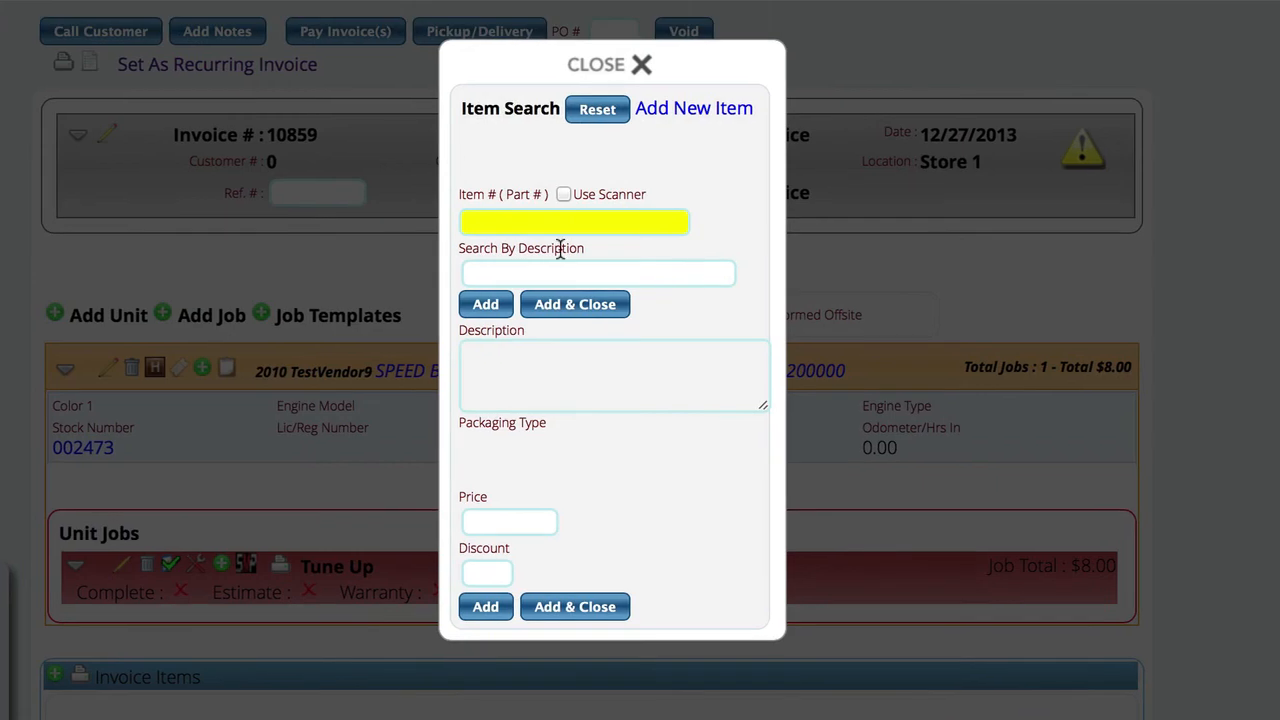
pyautogui.write('-0')
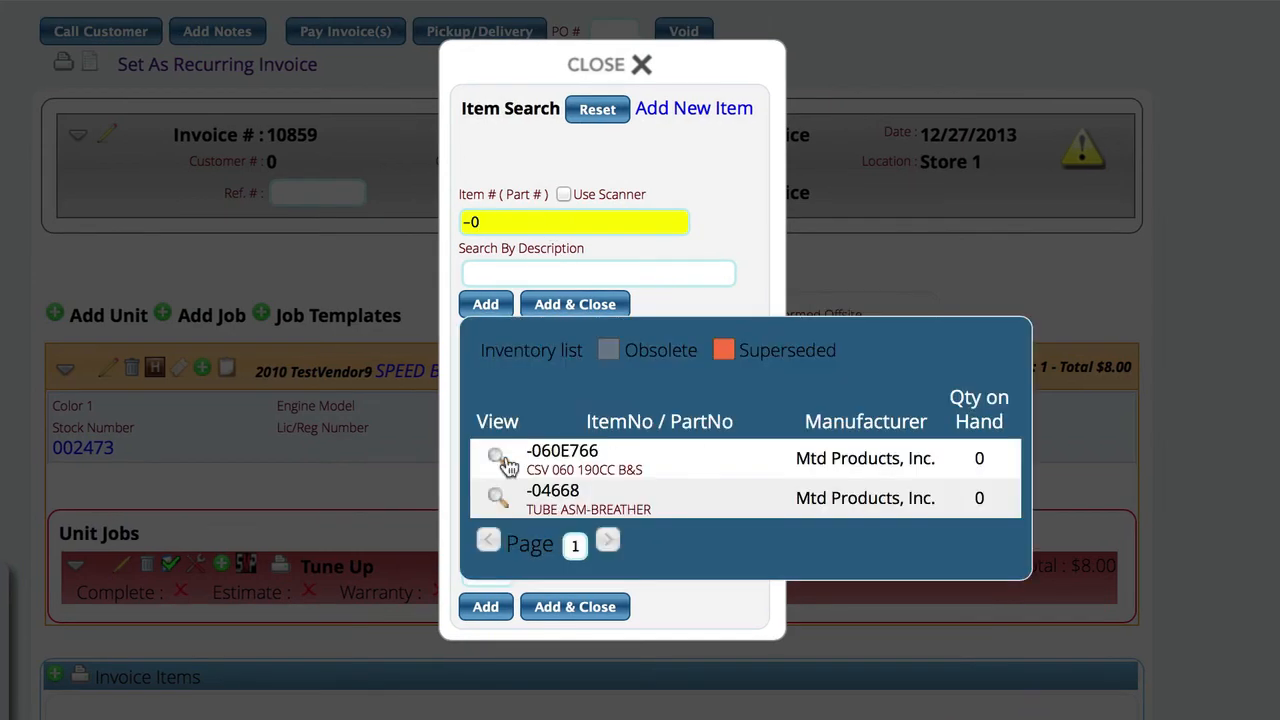
pyautogui.press('BackSpace')
pyautogui.press('BackSpace')
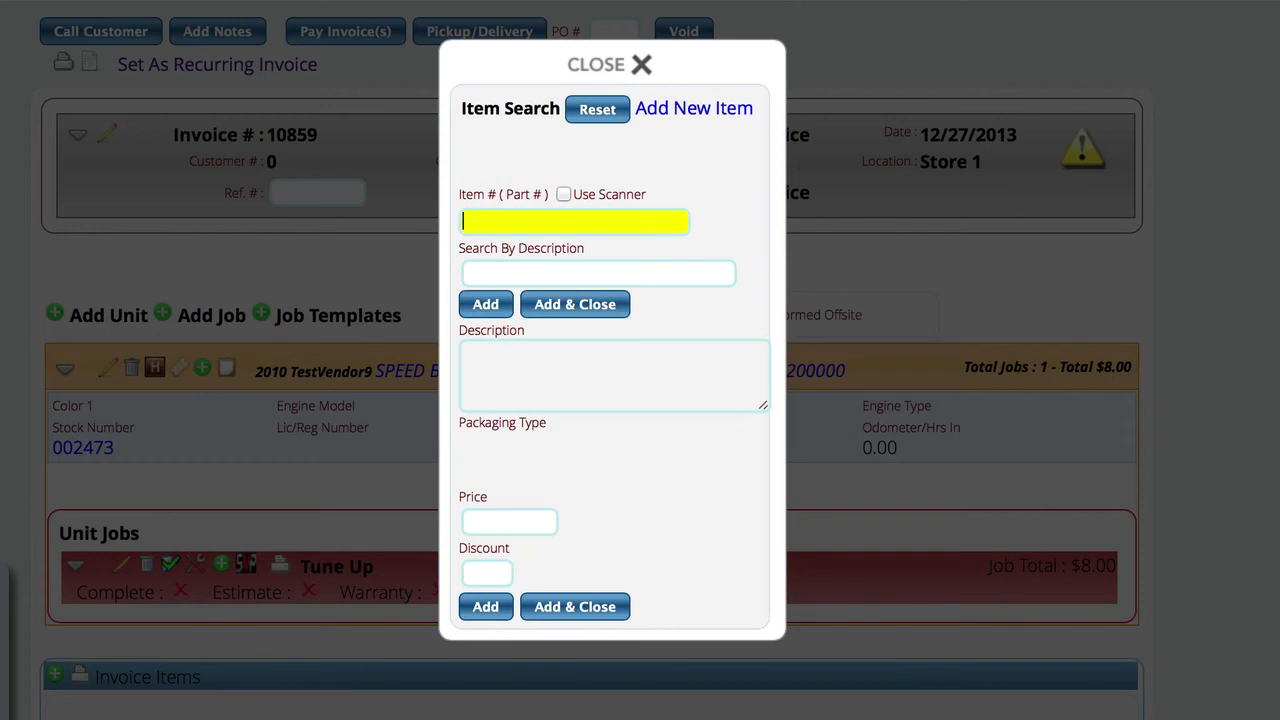
# Add the tankless water heater, item 09-0009, to the Tune Up job at a price of 45, accepting the below-minimum price.
pyautogui.write('09-')
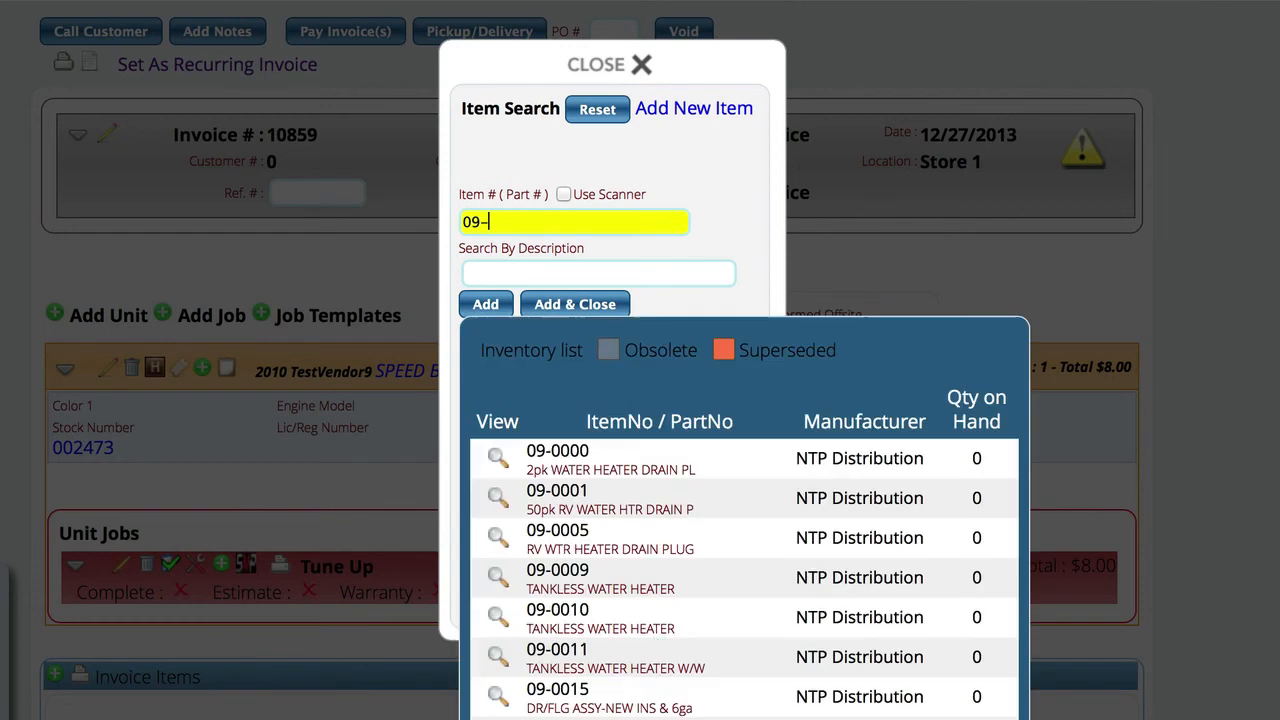
pyautogui.click(491, 578)
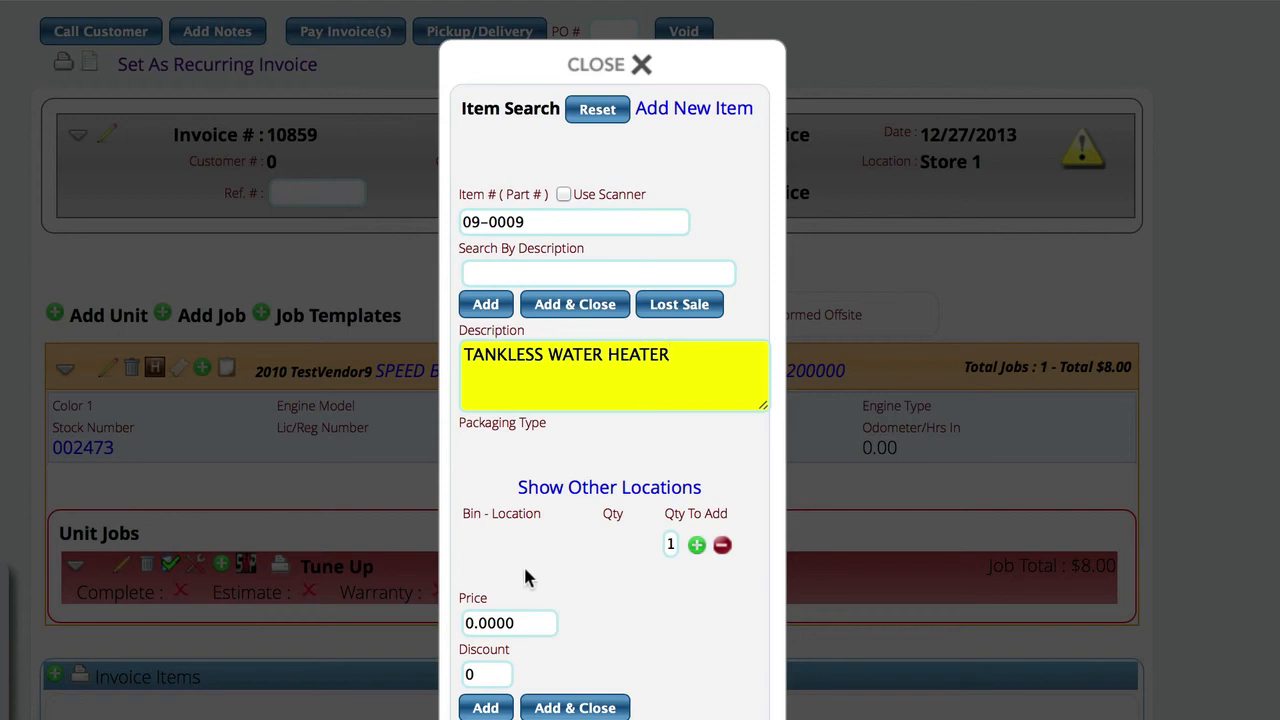
pyautogui.click(494, 624)
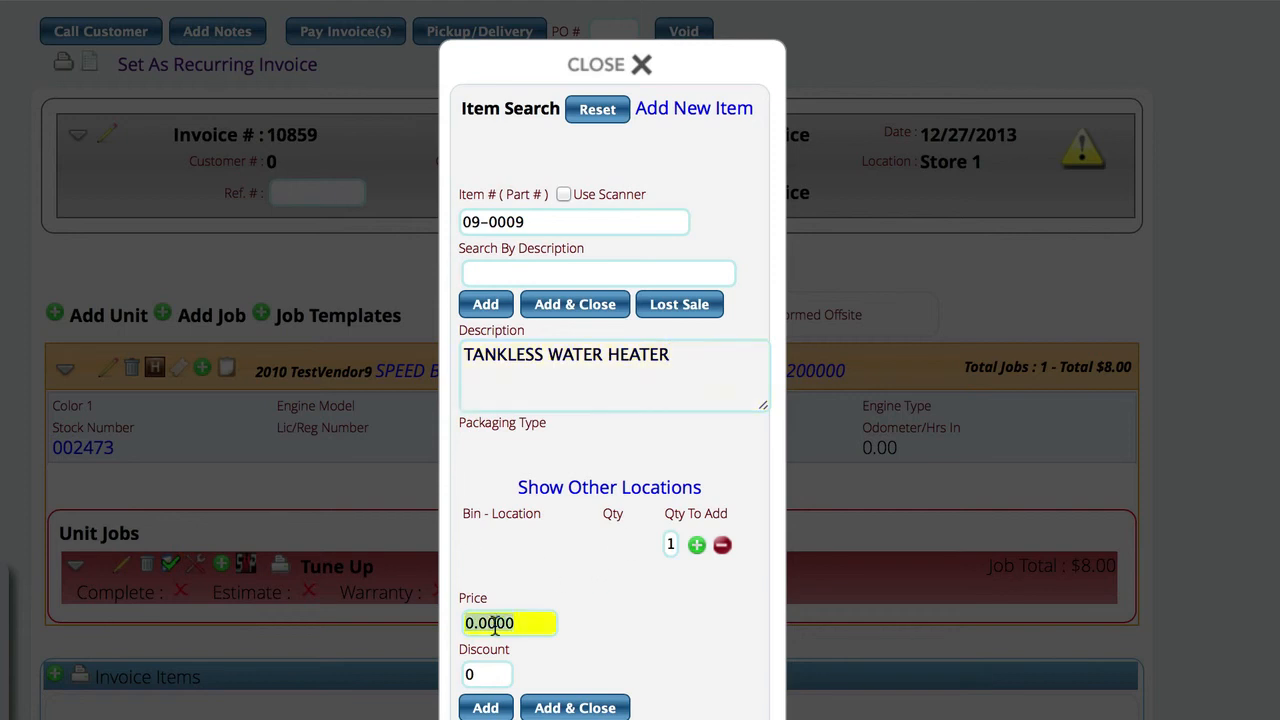
pyautogui.write('45')
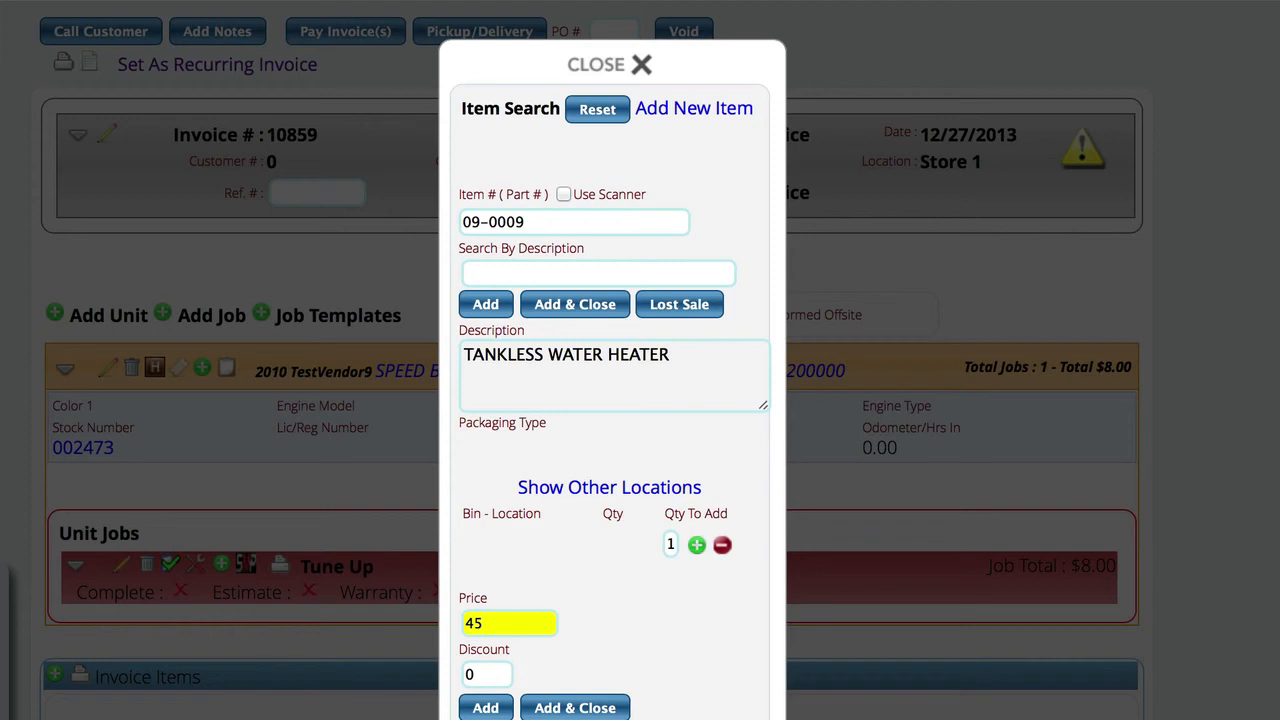
pyautogui.click(563, 314)
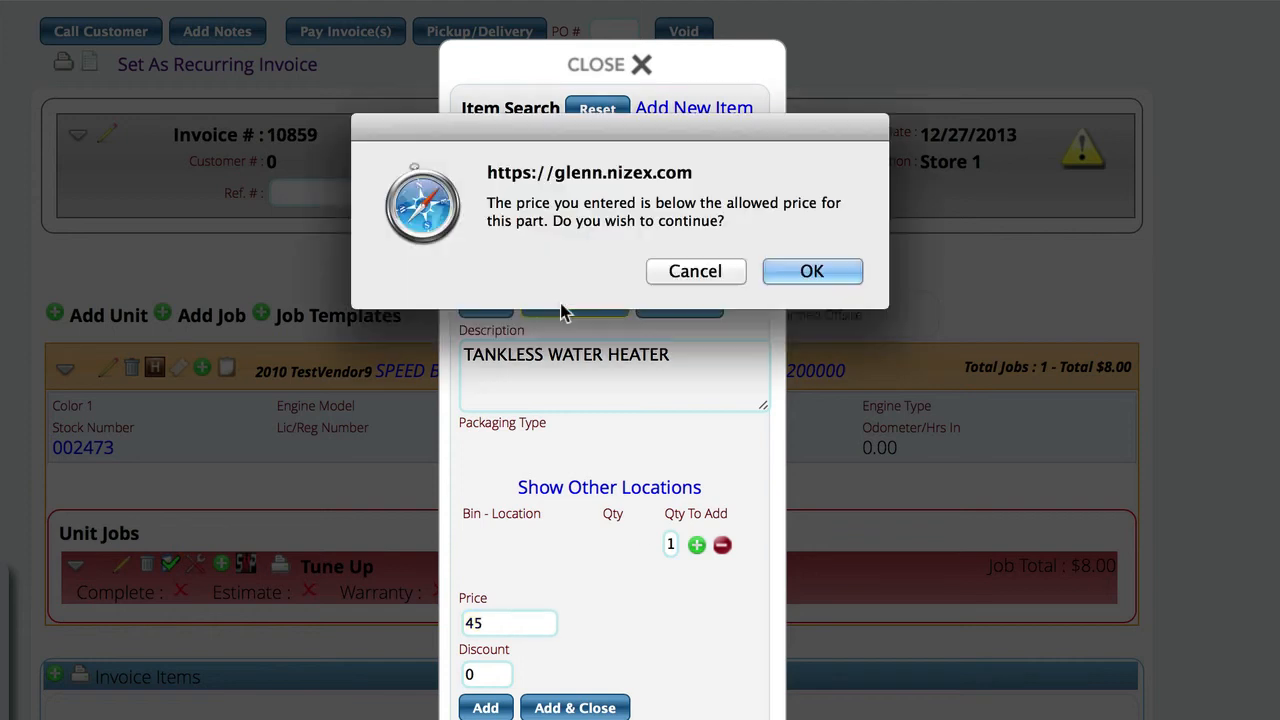
pyautogui.click(790, 271)
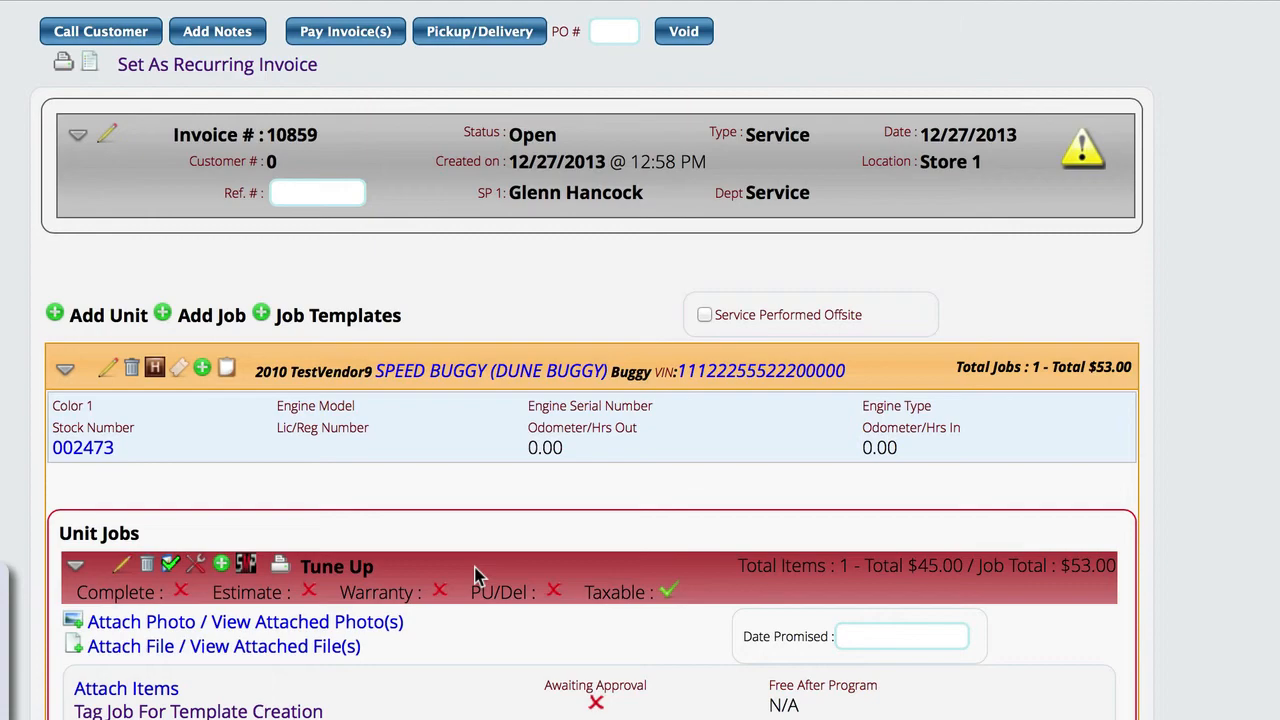
# Set the delivered quantity of item 09-0009 on the Tune Up job to 1.
pyautogui.scroll(-8, 475, 575)
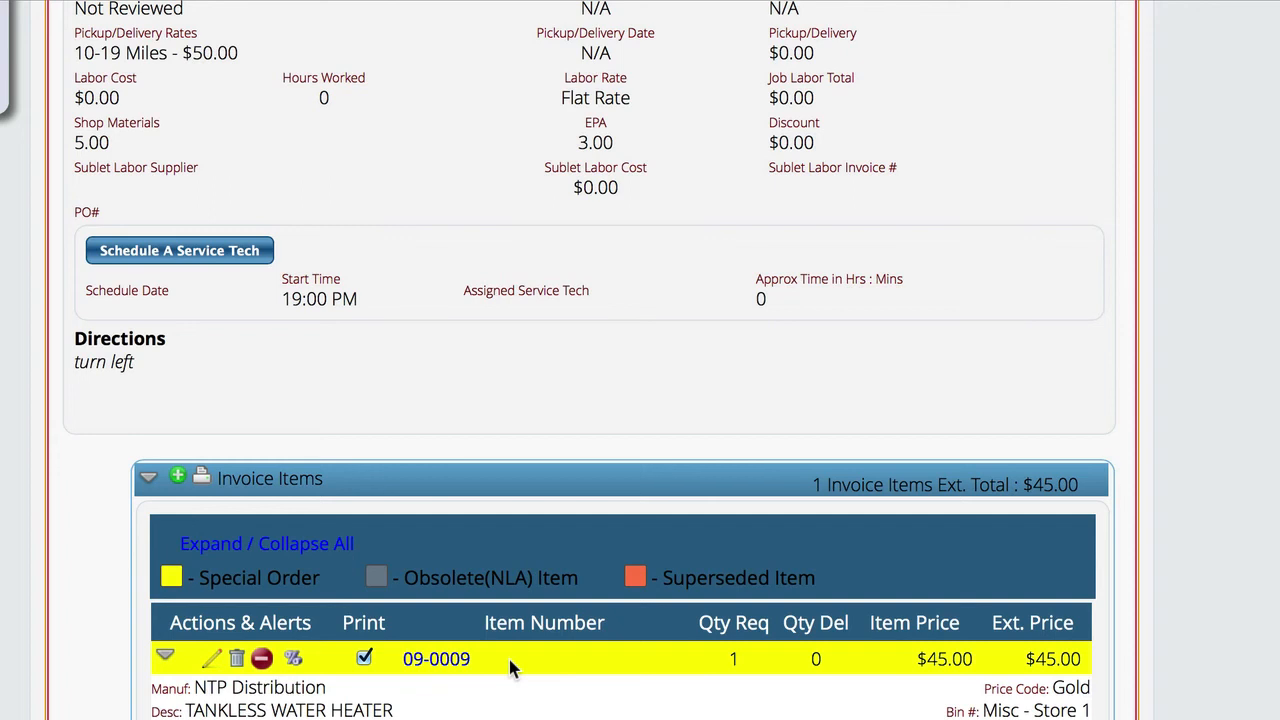
pyautogui.click(262, 659)
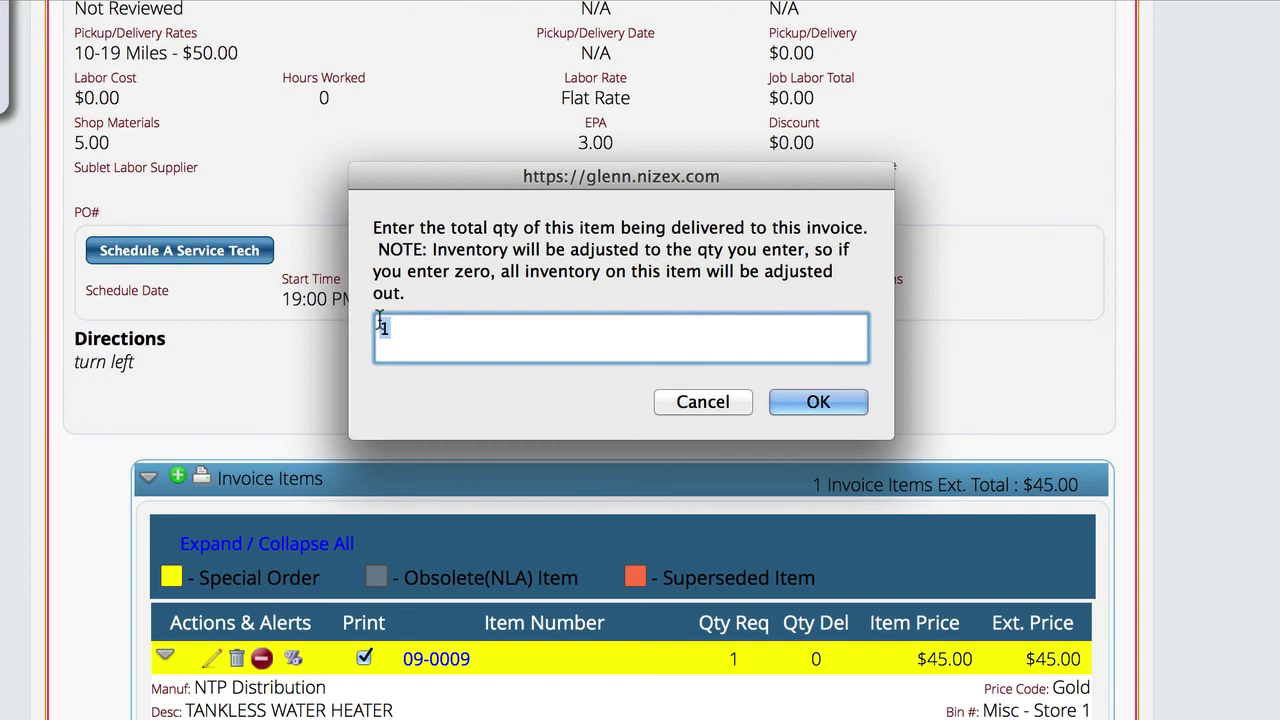
pyautogui.click(822, 403)
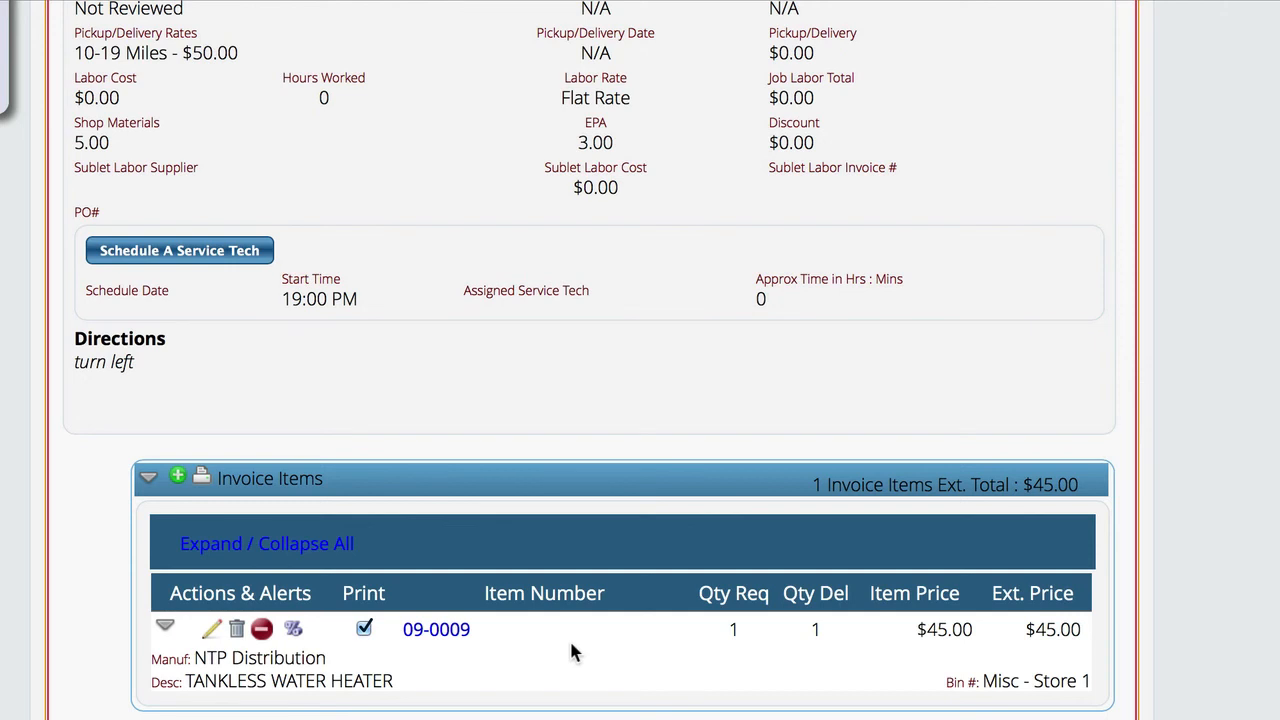
# Examine the ticket's unit, the Tune Up job's details and attachment options, and the actions available for item 09-0009.
pyautogui.scroll(3, 551, 345)
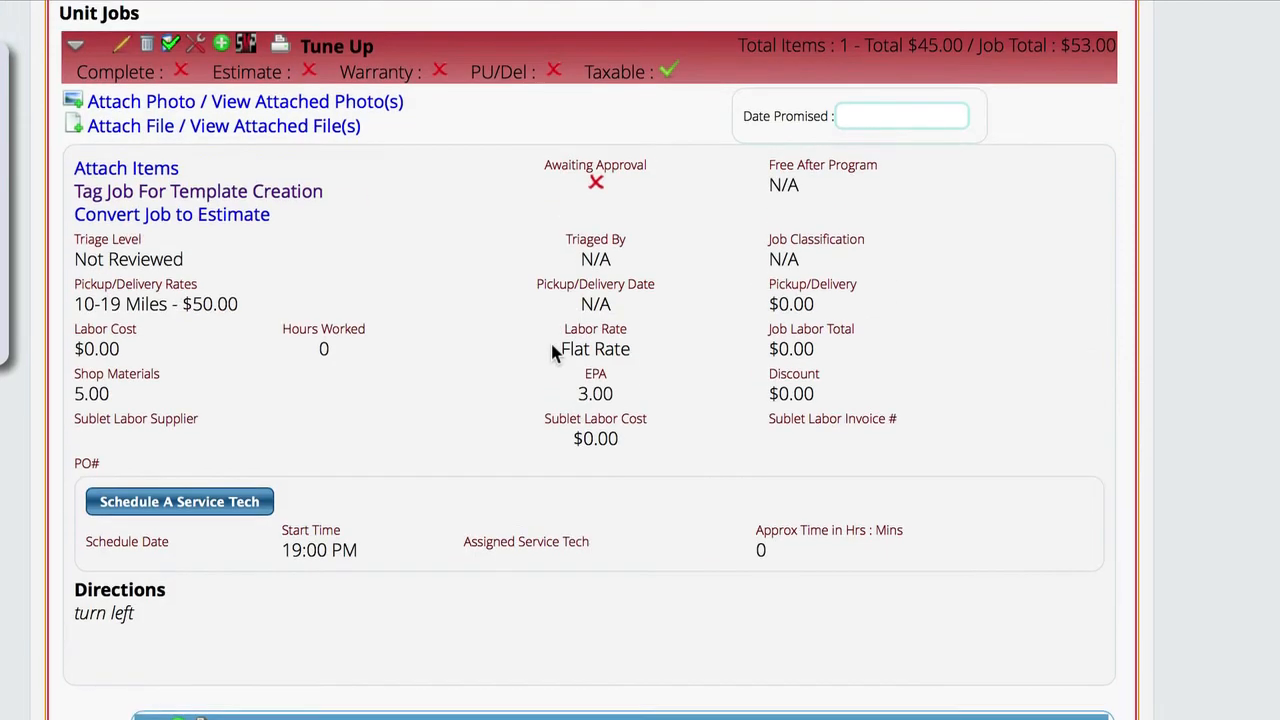
pyautogui.scroll(5, 551, 345)
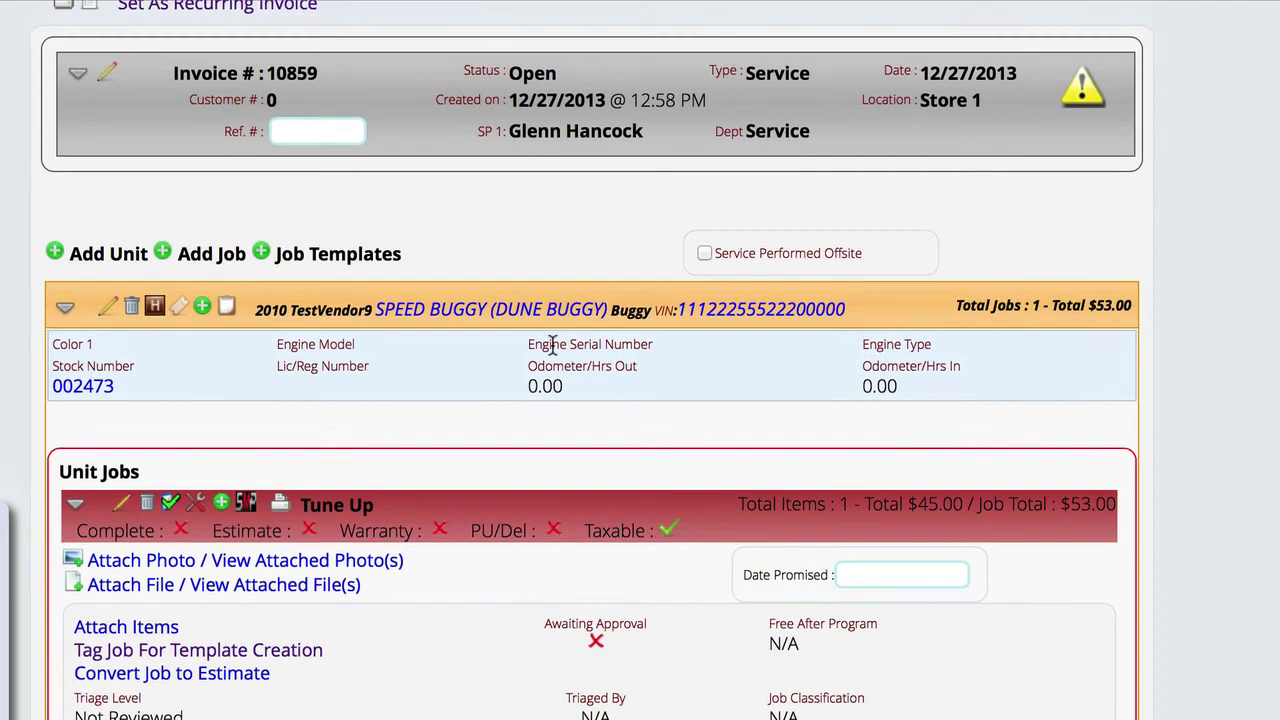
pyautogui.scroll(1, 552, 344)
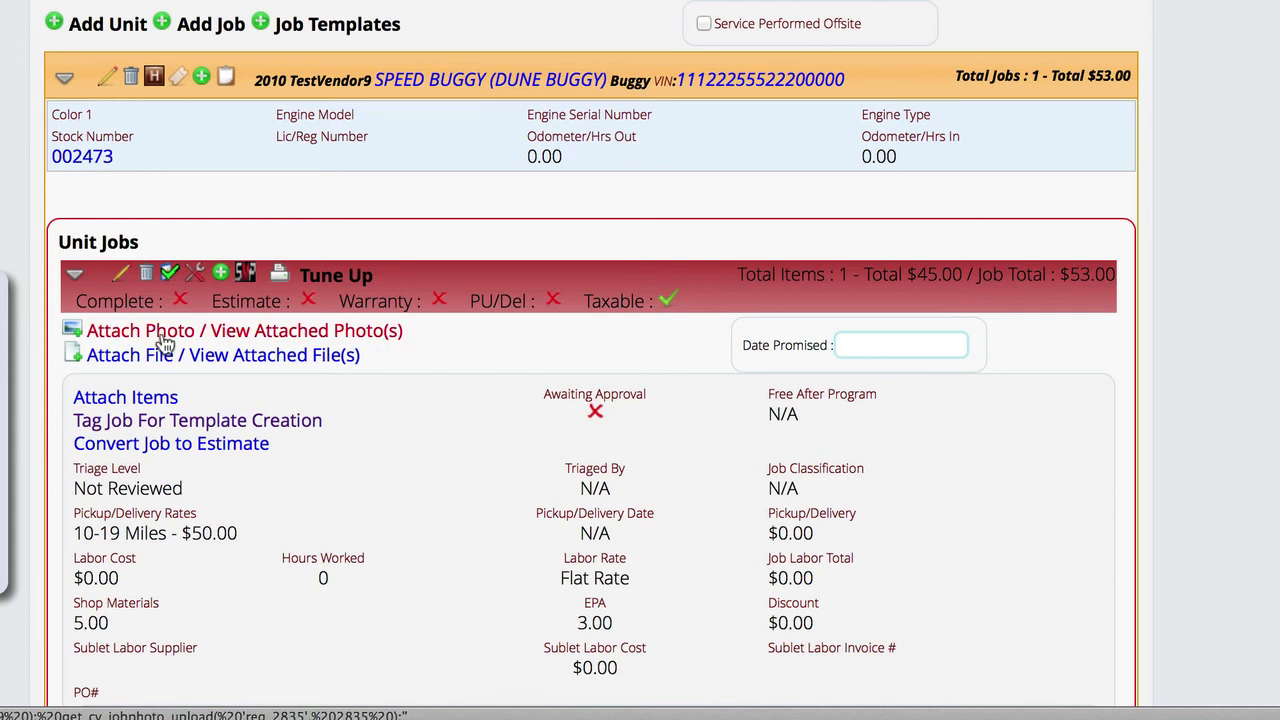
pyautogui.scroll(-2, 248, 349)
pyautogui.scroll(-4, 247, 342)
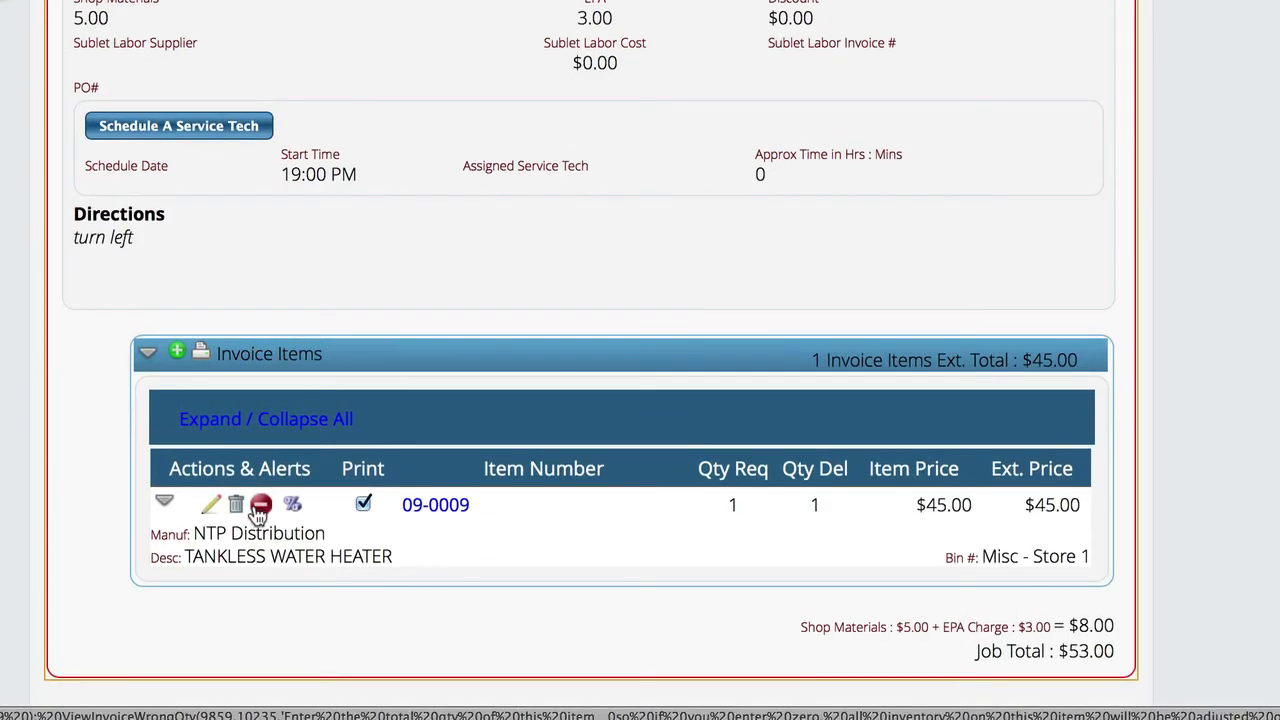
pyautogui.click(291, 507)
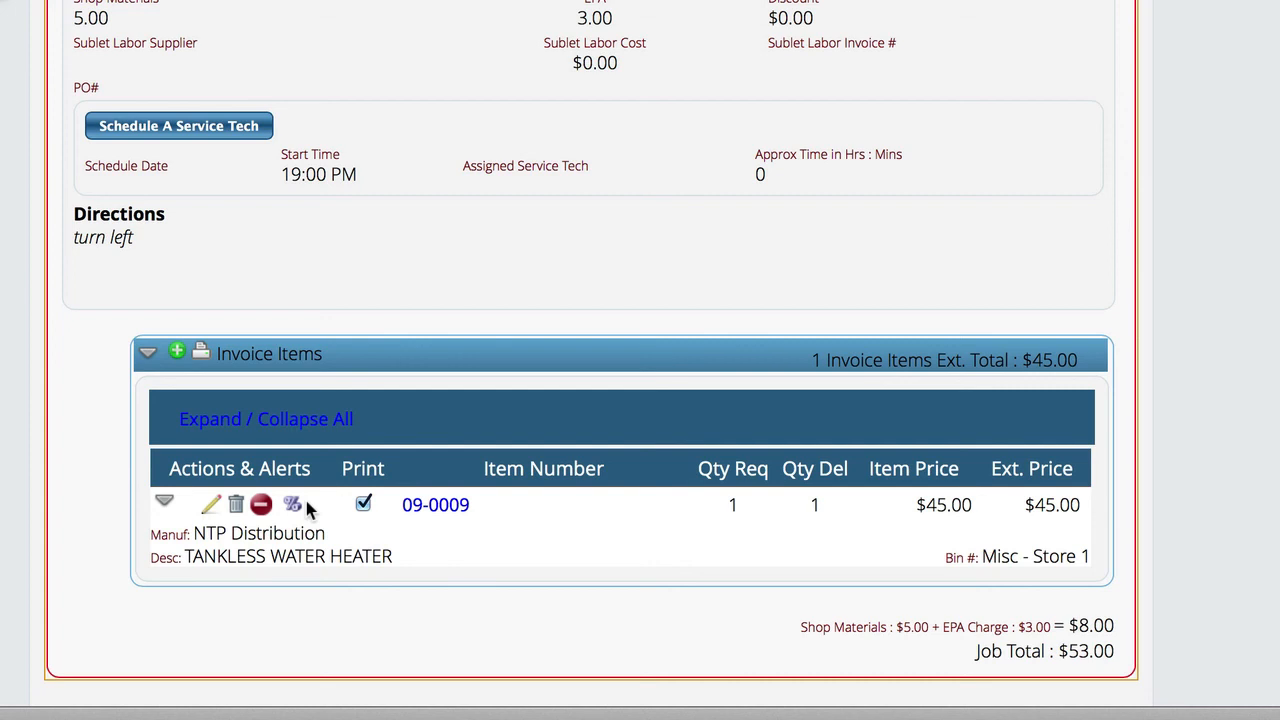
pyautogui.scroll(1, 305, 497)
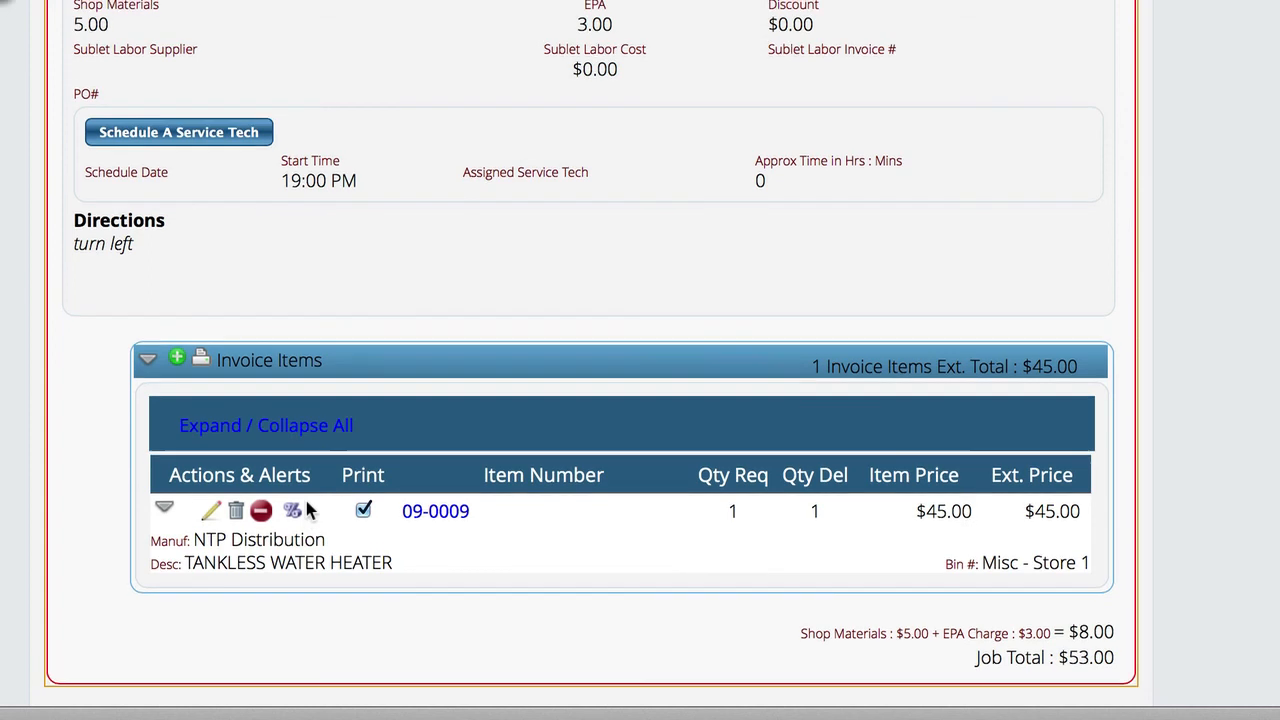